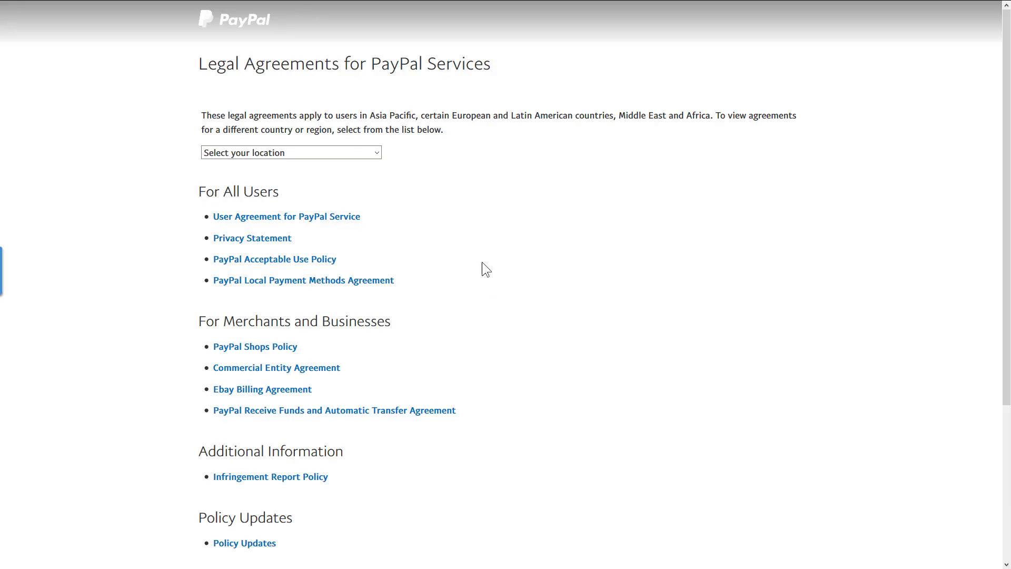
Look for Nepal in the location list of the legal agreements and select Other Countries (in English).
click(283, 154)
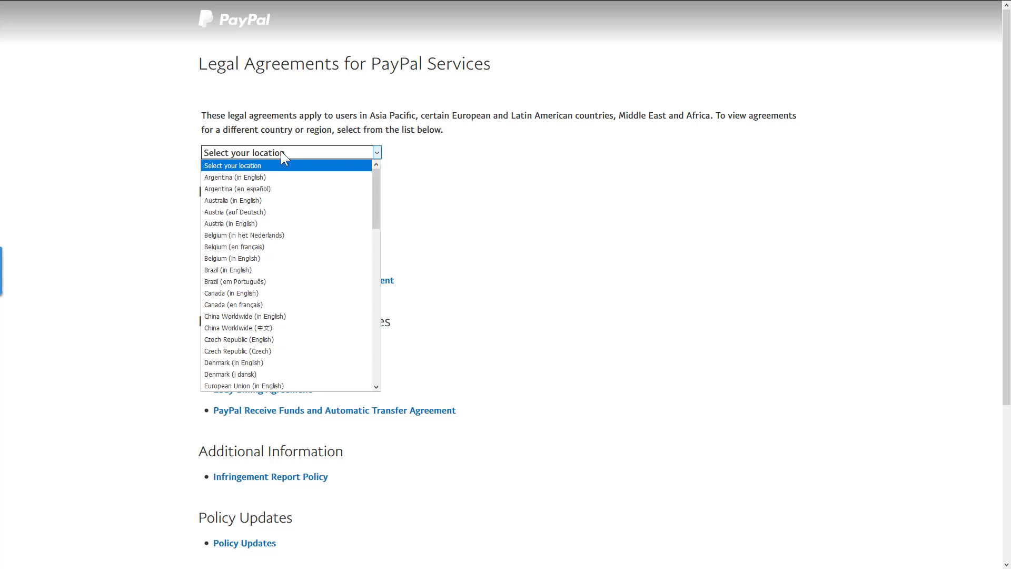
key(n)
key(Down)
key(Down)
key(Down)
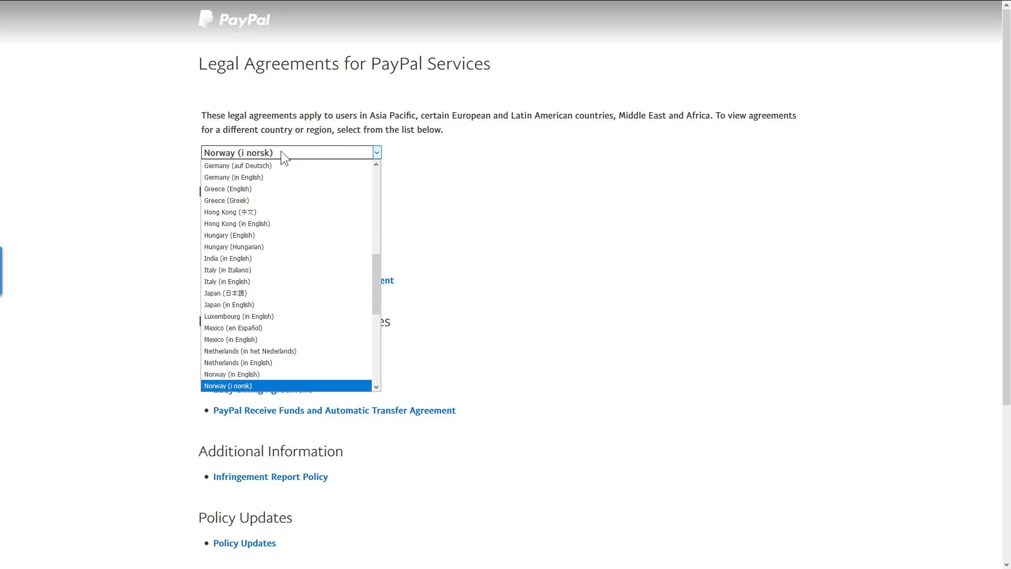
key(Up)
key(Up)
key(Up)
key(Down)
key(Down)
scroll(293, 328, down, 3)
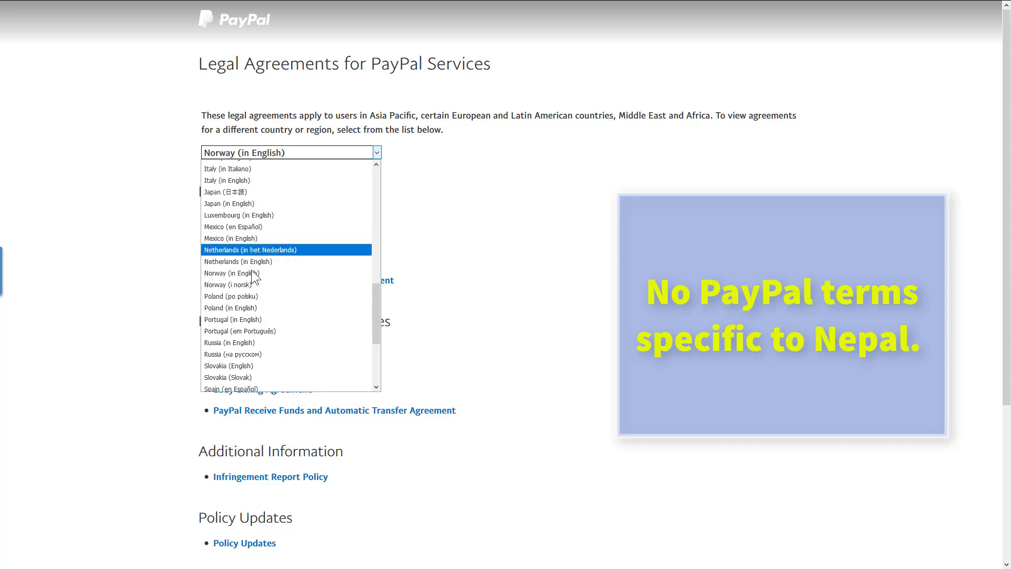
scroll(373, 337, down, 2)
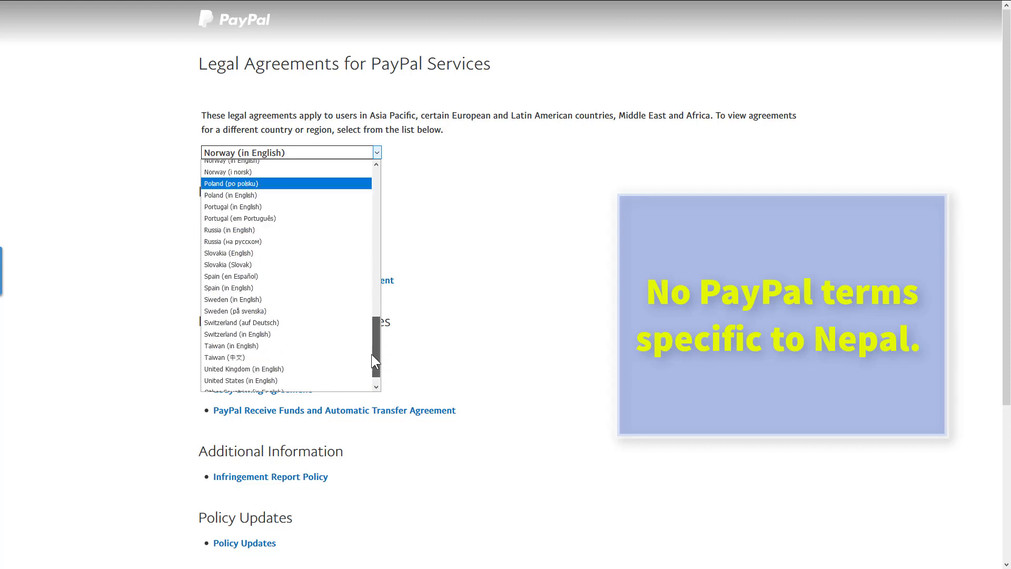
drag(375, 356, 371, 394)
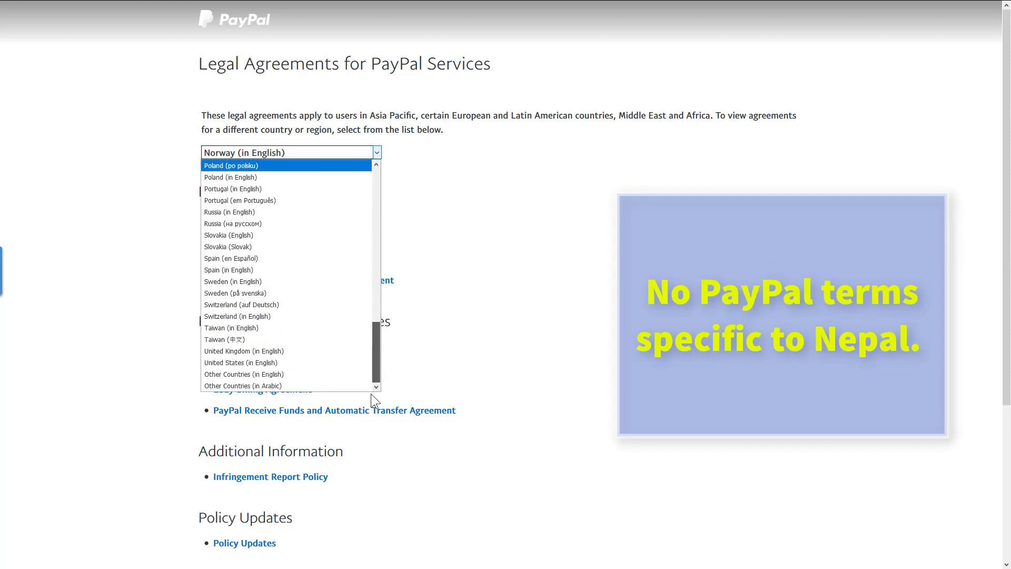
click(278, 374)
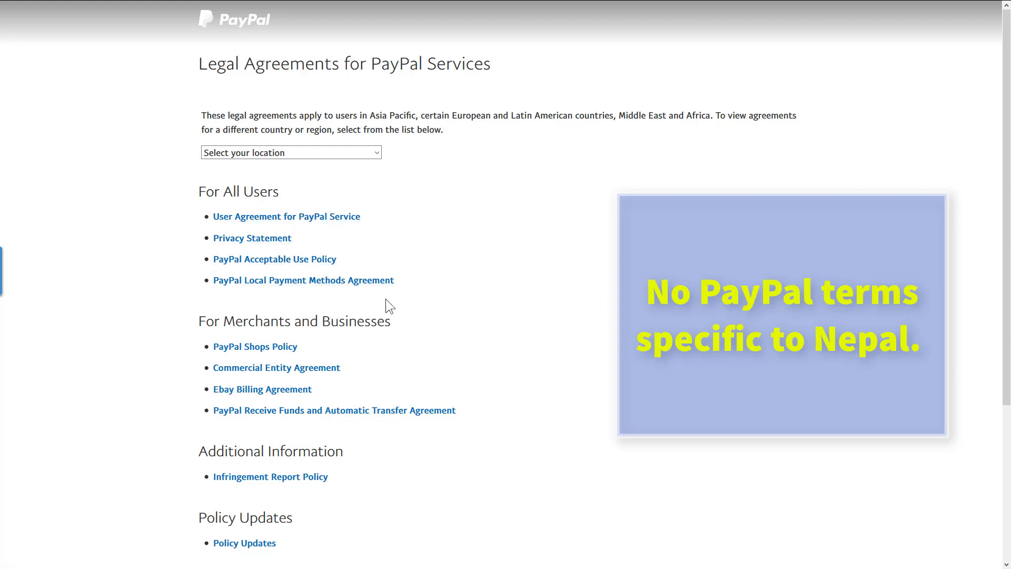
Open the PayPal Local Payment Methods Agreement and read through its terms.
click(337, 284)
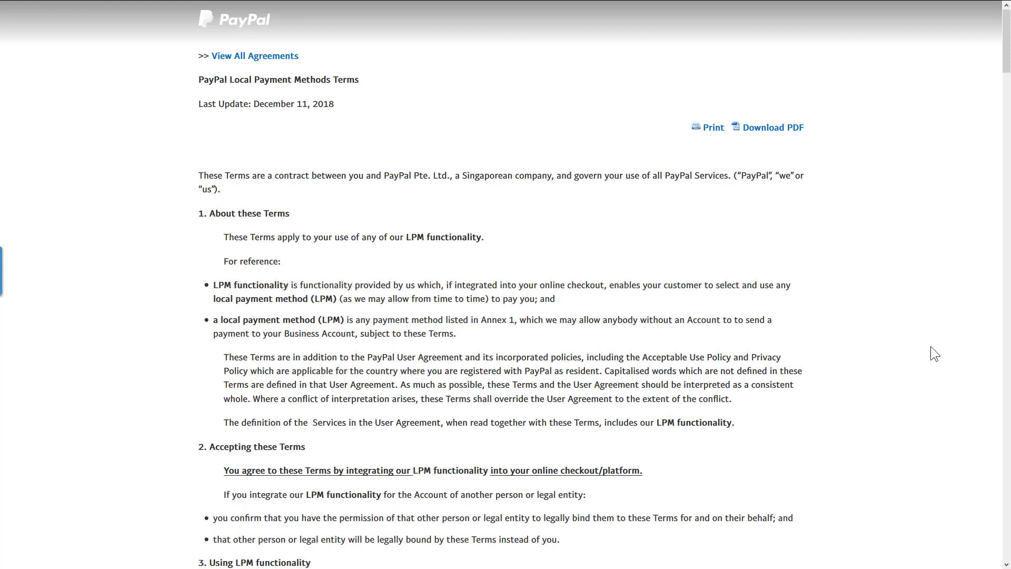
scroll(930, 346, down, 1)
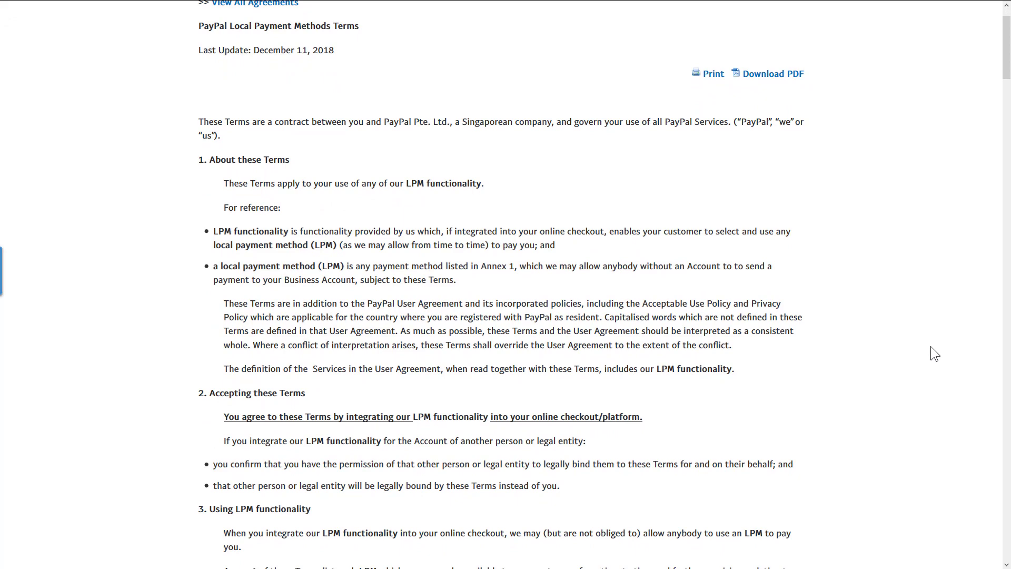
scroll(930, 346, down, 2)
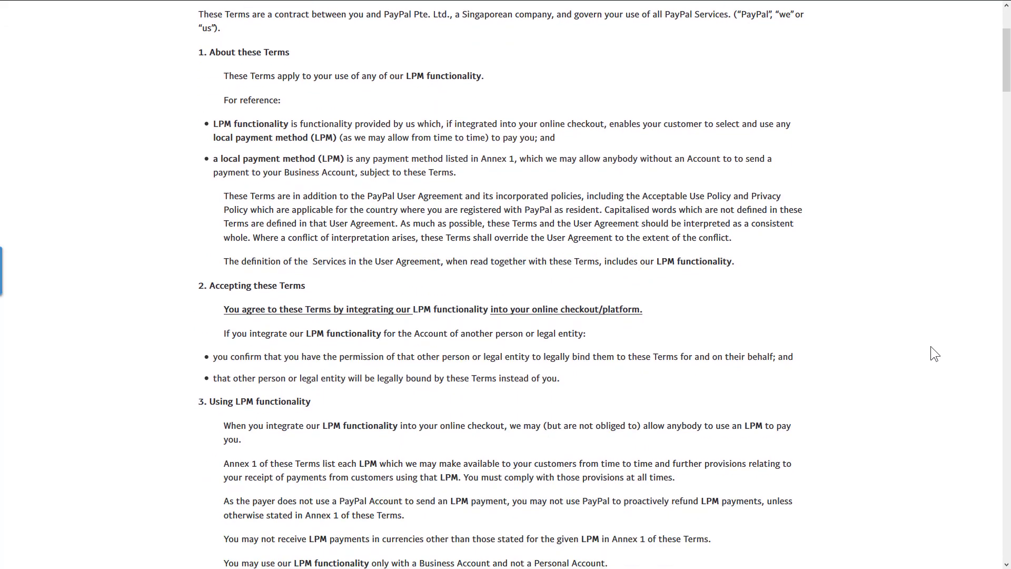
scroll(930, 346, down, 2)
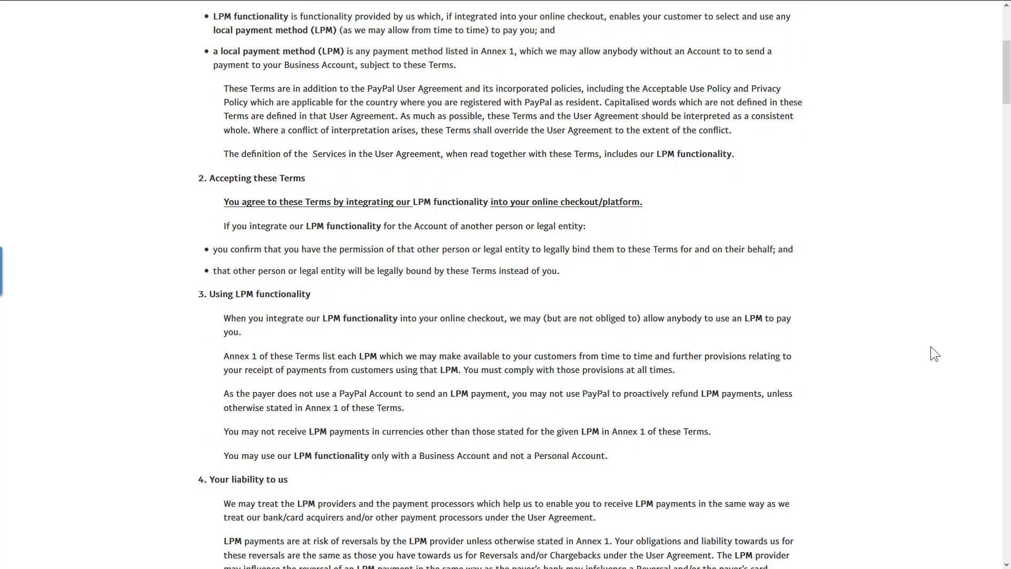
scroll(930, 346, down, 2)
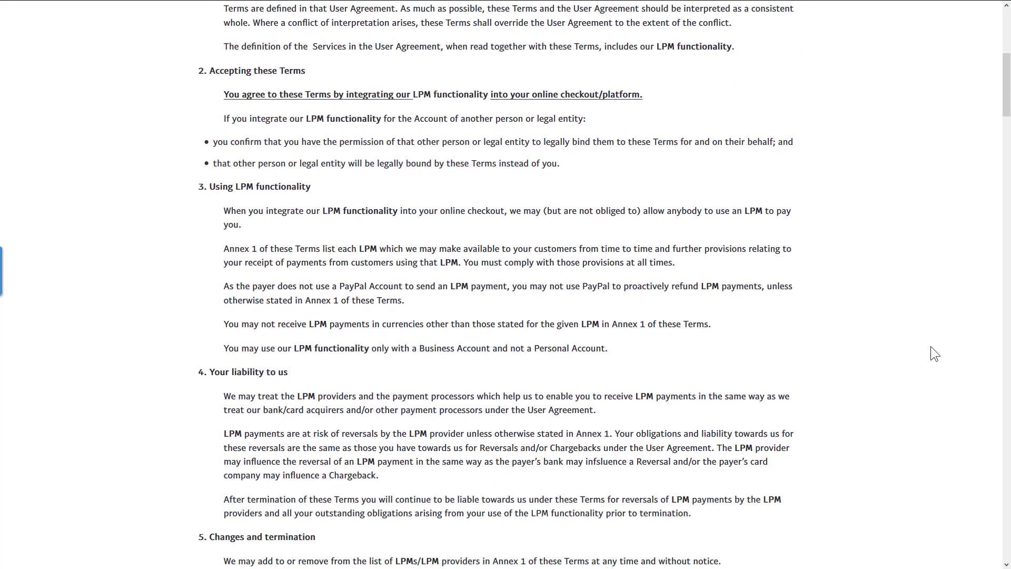
scroll(930, 346, down, 2)
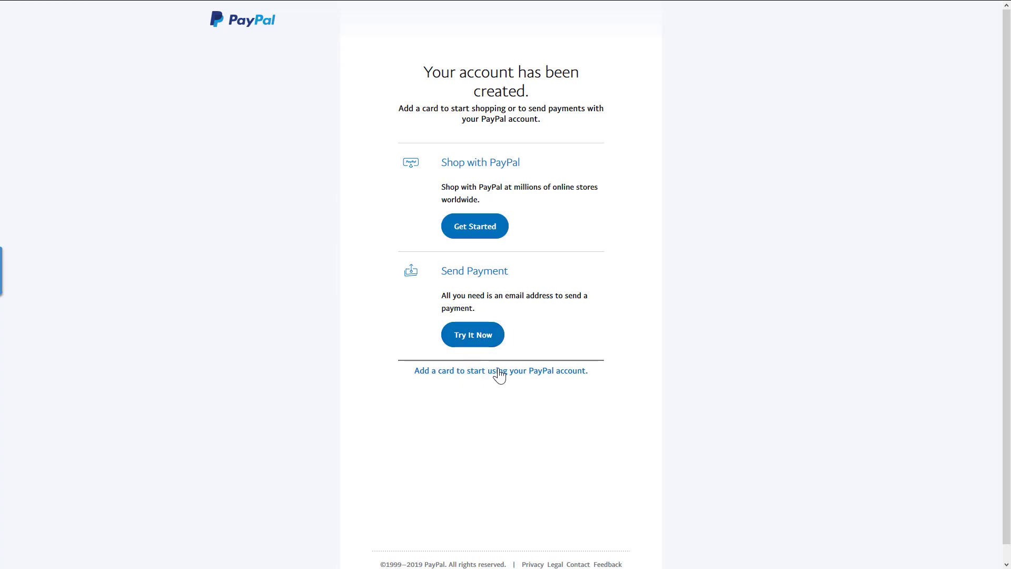
Start the Shop with PayPal setup without linking a card and continue to the account.
click(477, 236)
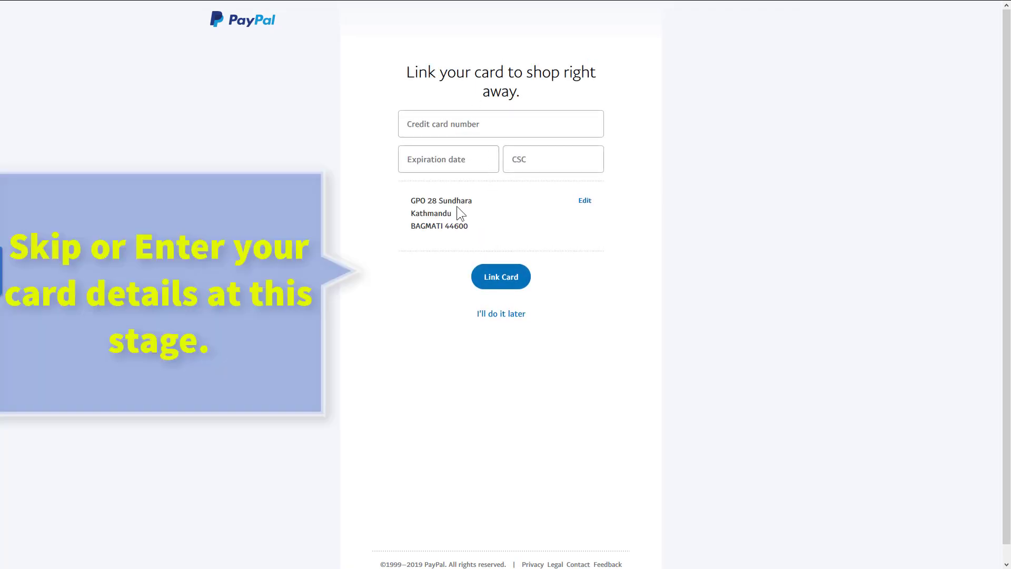
click(466, 127)
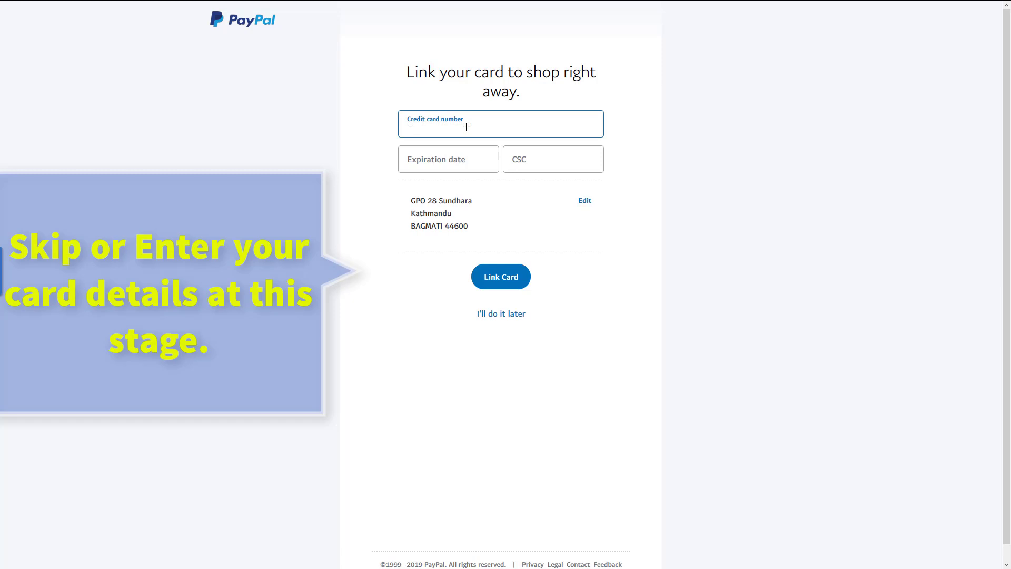
click(517, 315)
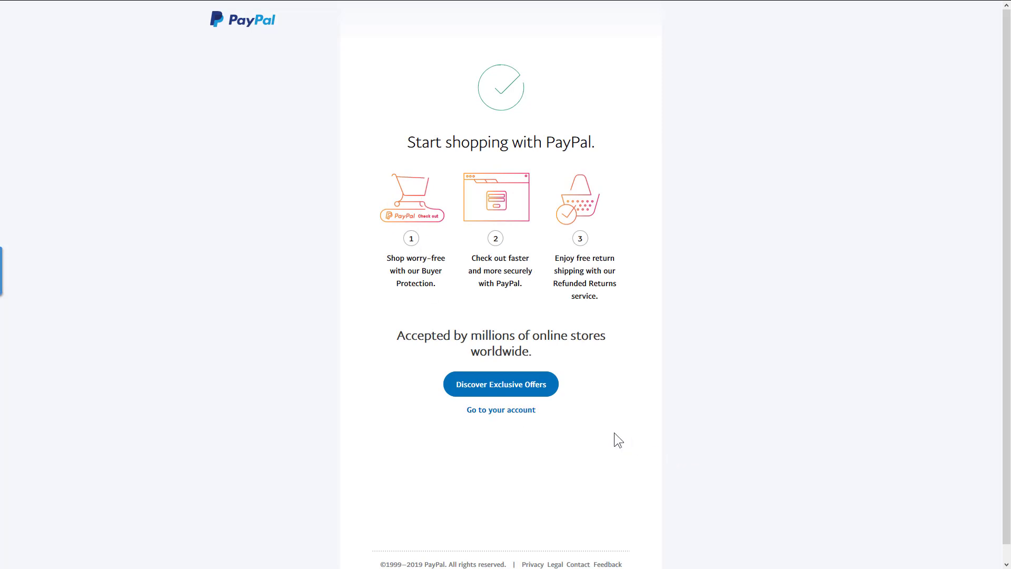
click(518, 416)
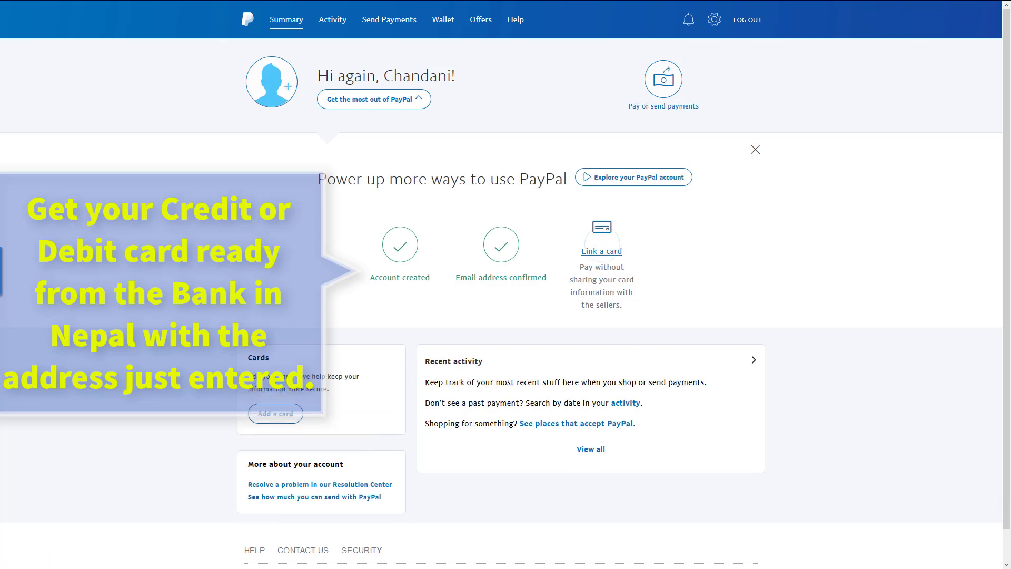
Review the account summary and open the form for linking a card.
scroll(518, 404, down, 1)
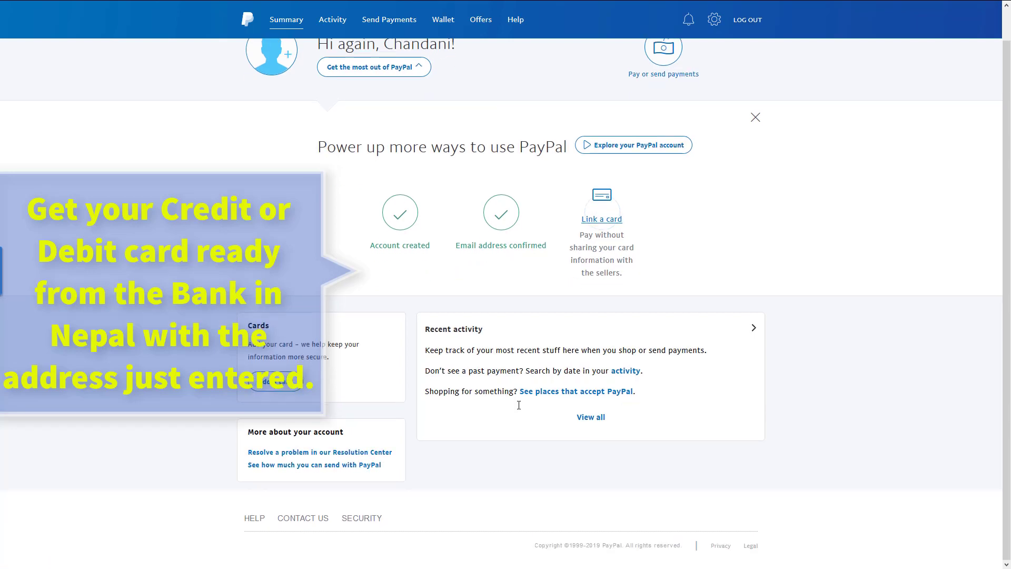
scroll(512, 406, up, 1)
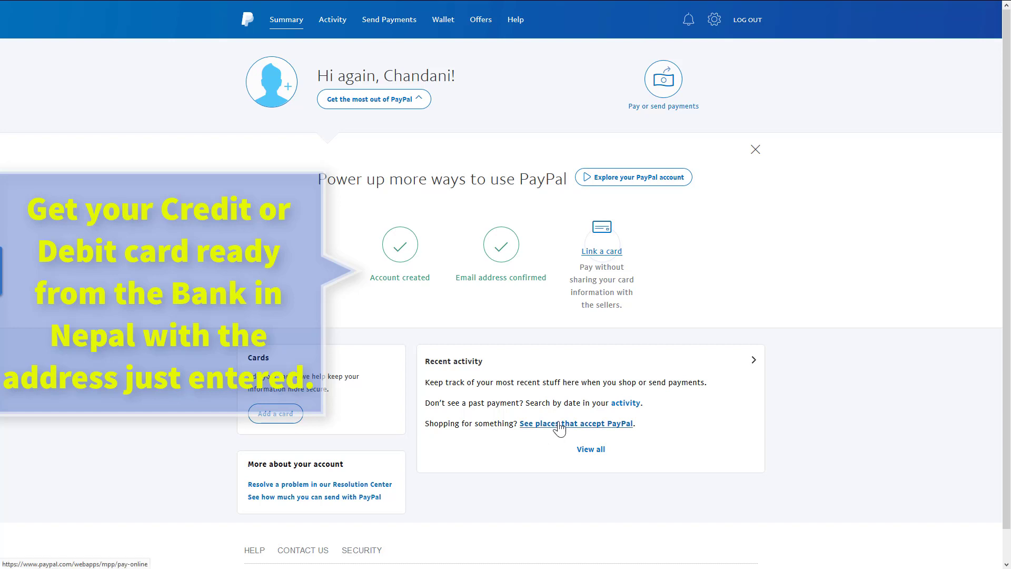
click(607, 253)
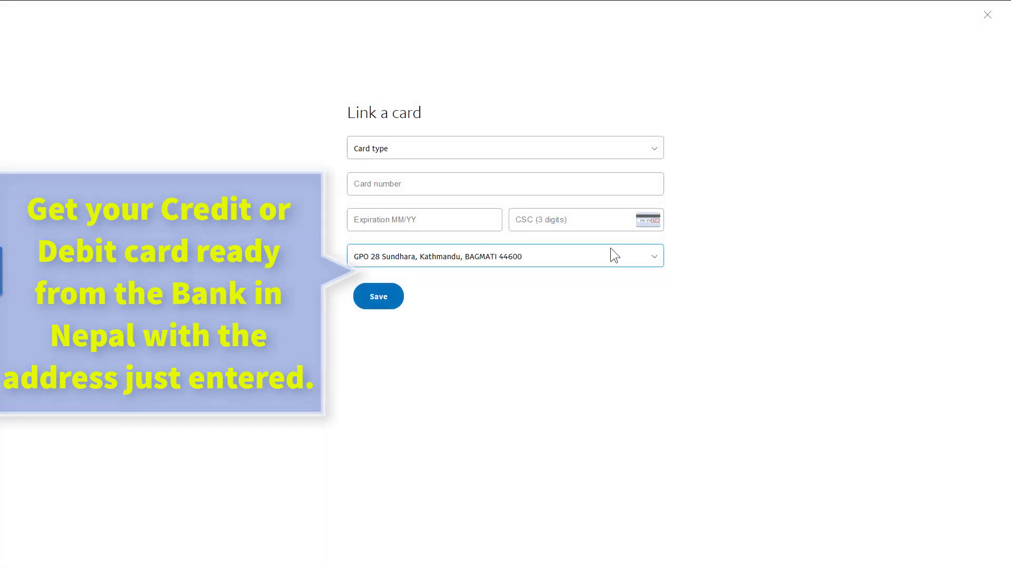
click(616, 254)
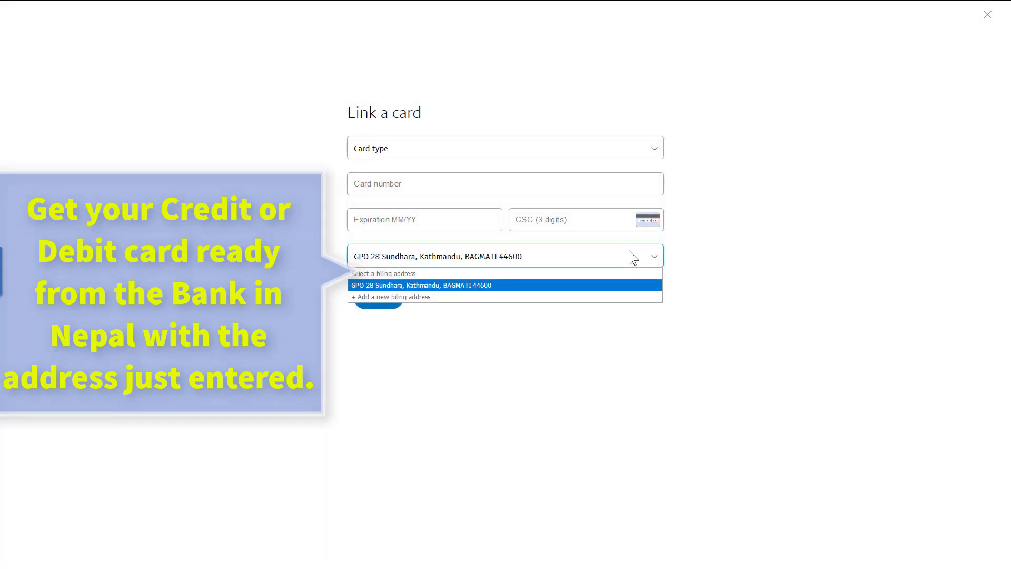
click(412, 297)
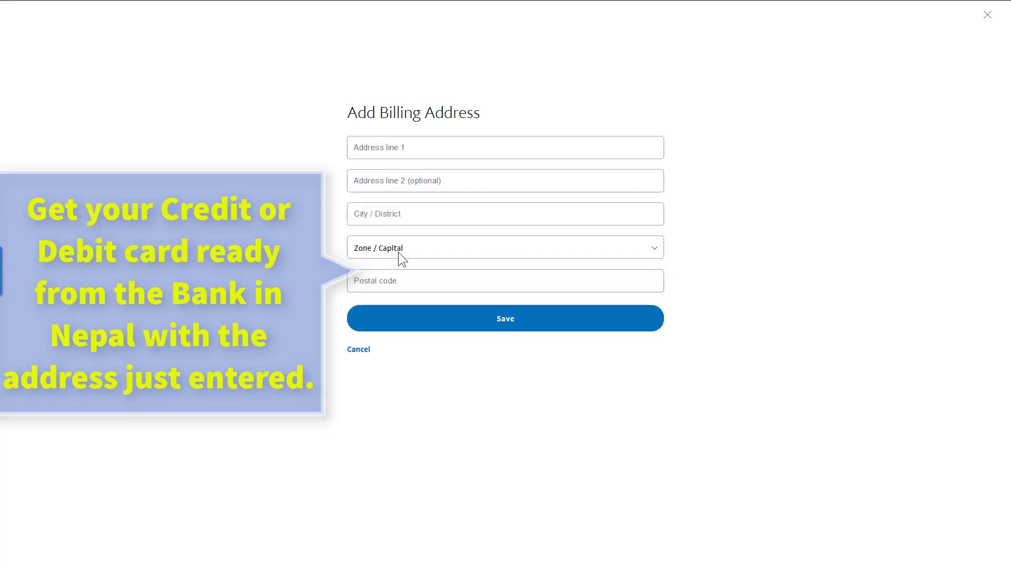
click(427, 251)
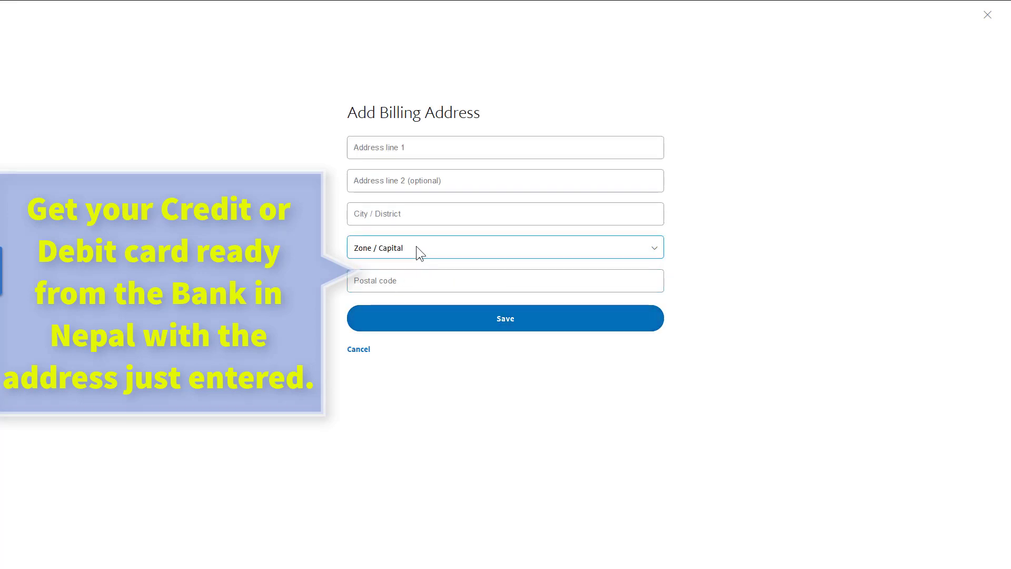
click(416, 246)
key(Escape)
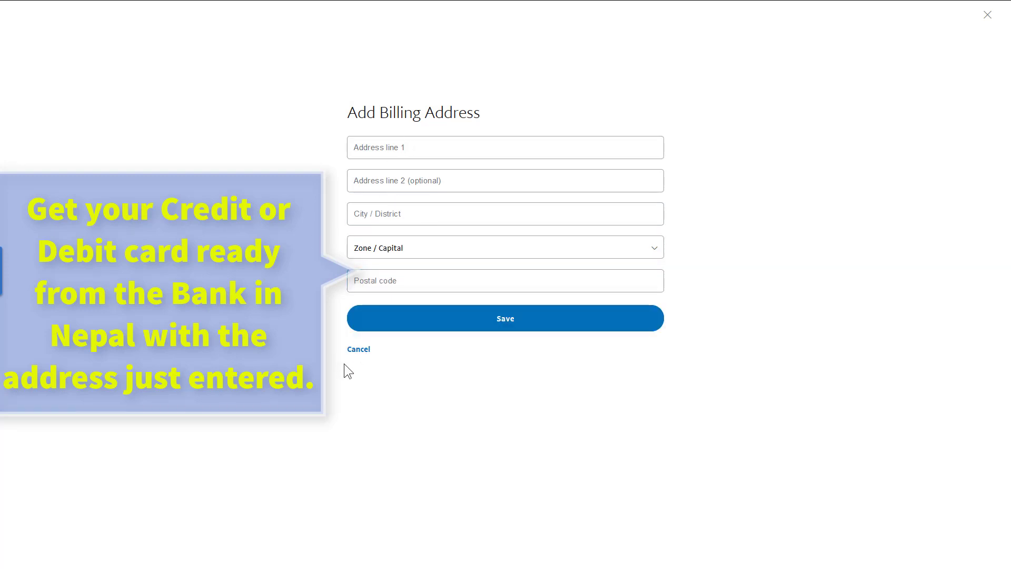
click(359, 349)
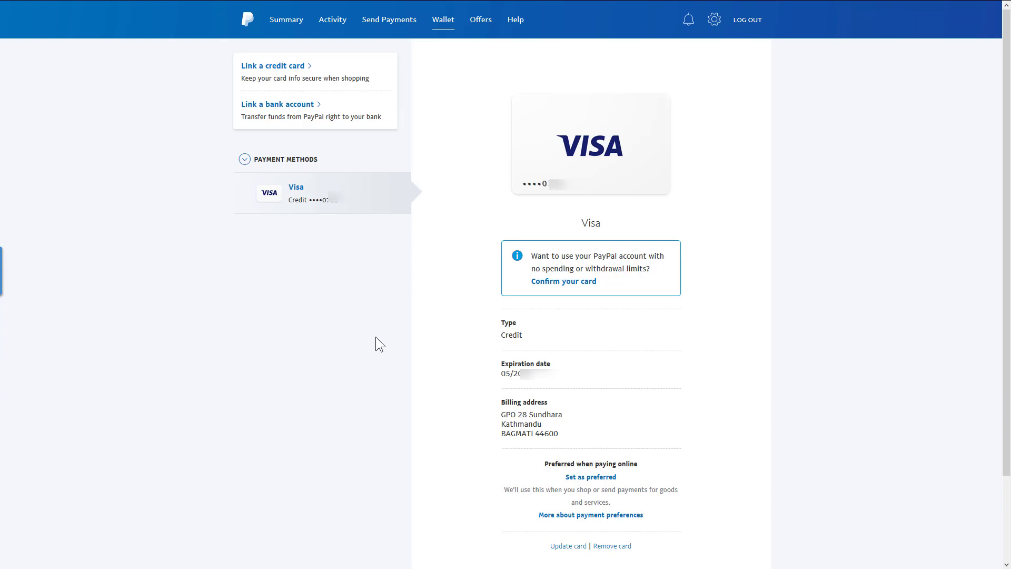
Review the linked Visa card's confirmation notice and read more about its payment preferences, closing the explanation when done.
drag(540, 256, 587, 256)
click(587, 256)
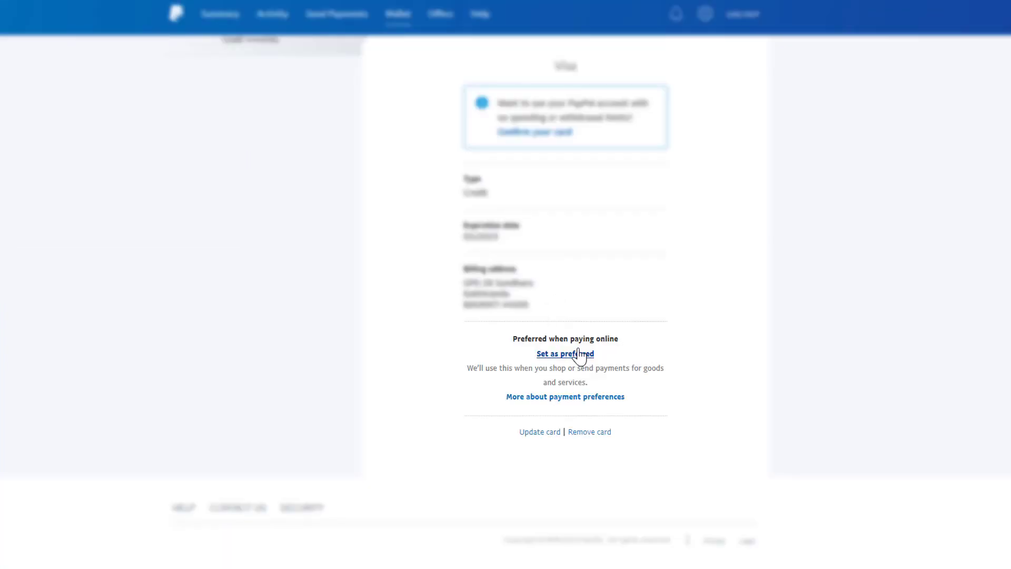
click(575, 398)
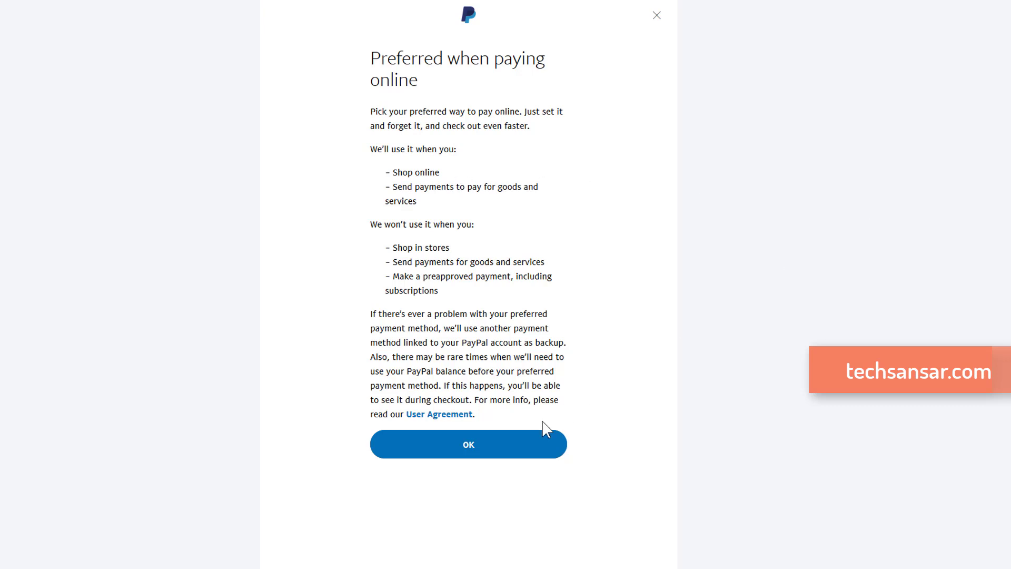
click(512, 444)
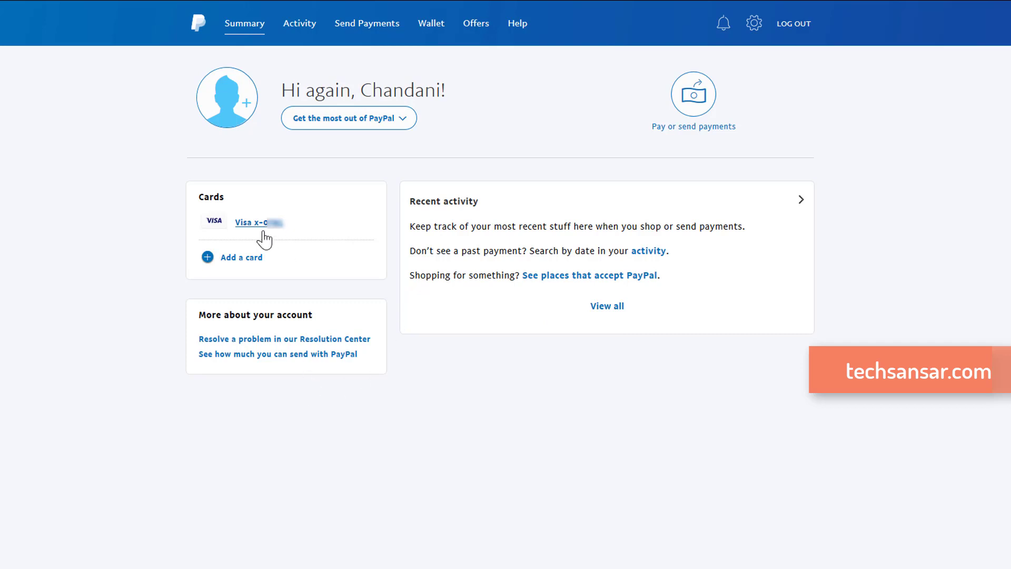
View the account's activity and the Send Payments option to pay for goods or services.
click(297, 30)
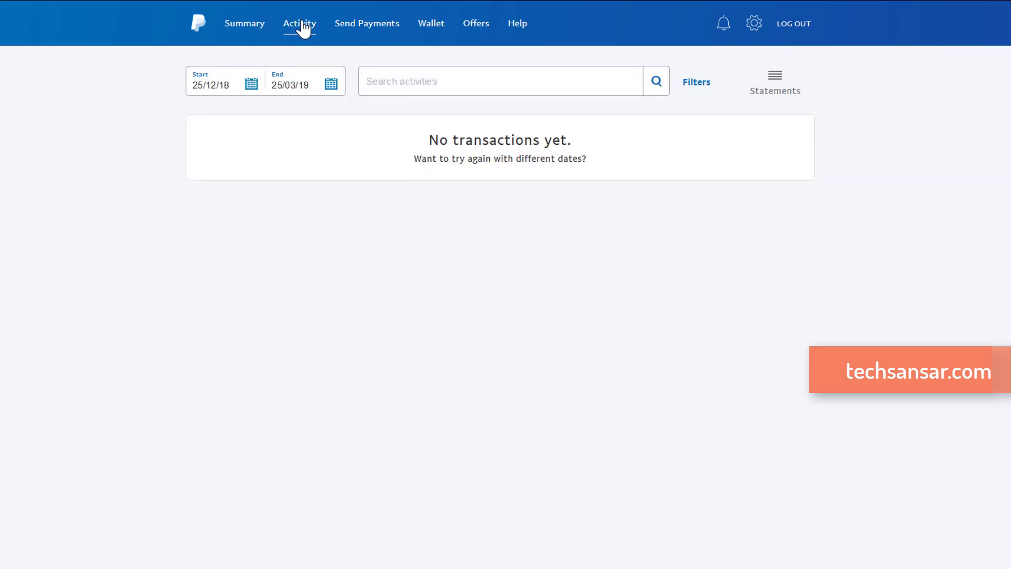
click(364, 32)
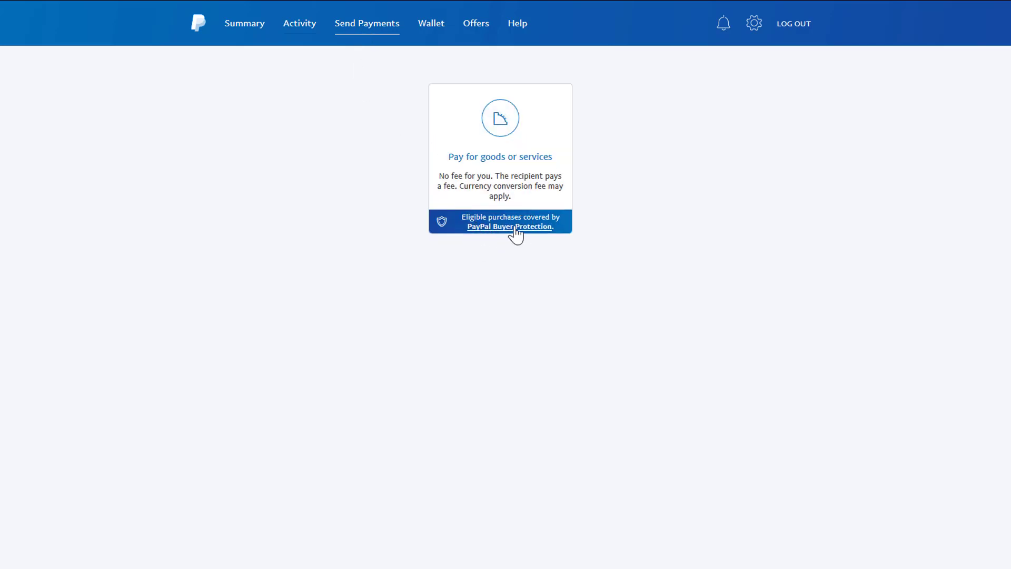
click(482, 131)
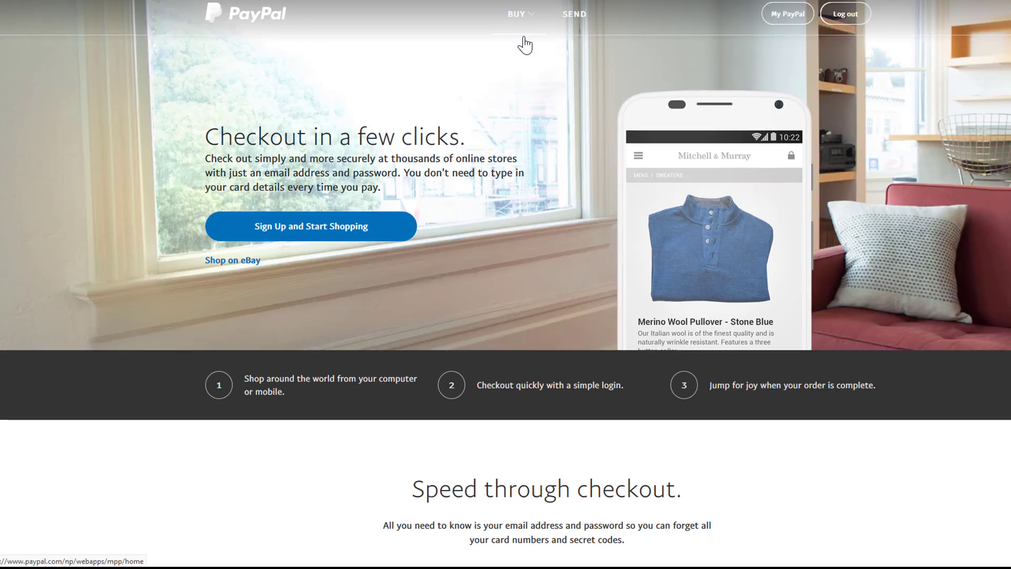
Read through the Buy page's information on checkout, ways to pay, and fees down to the footer.
scroll(368, 474, down, 10)
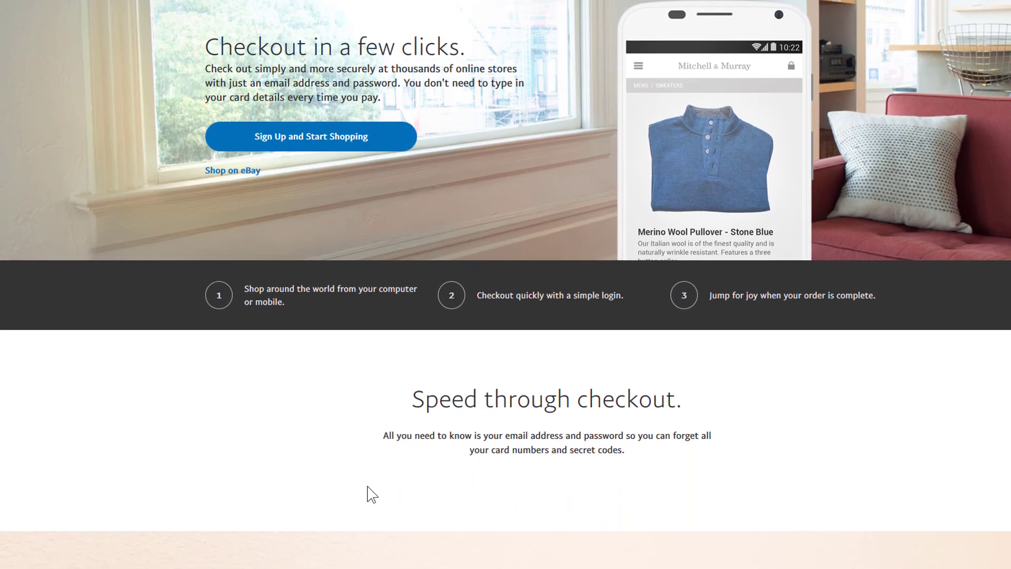
scroll(367, 493, down, 5)
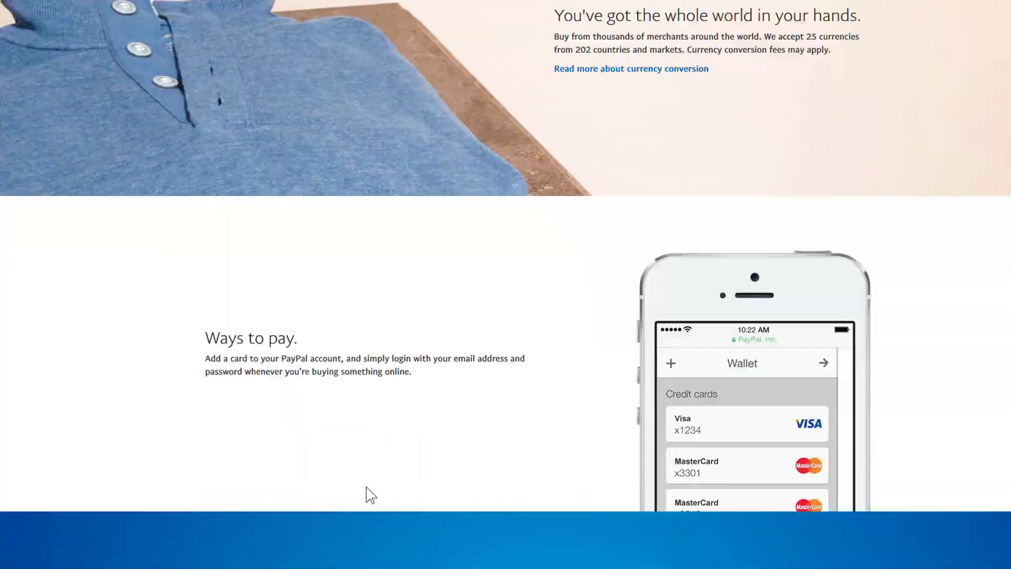
scroll(365, 485, down, 10)
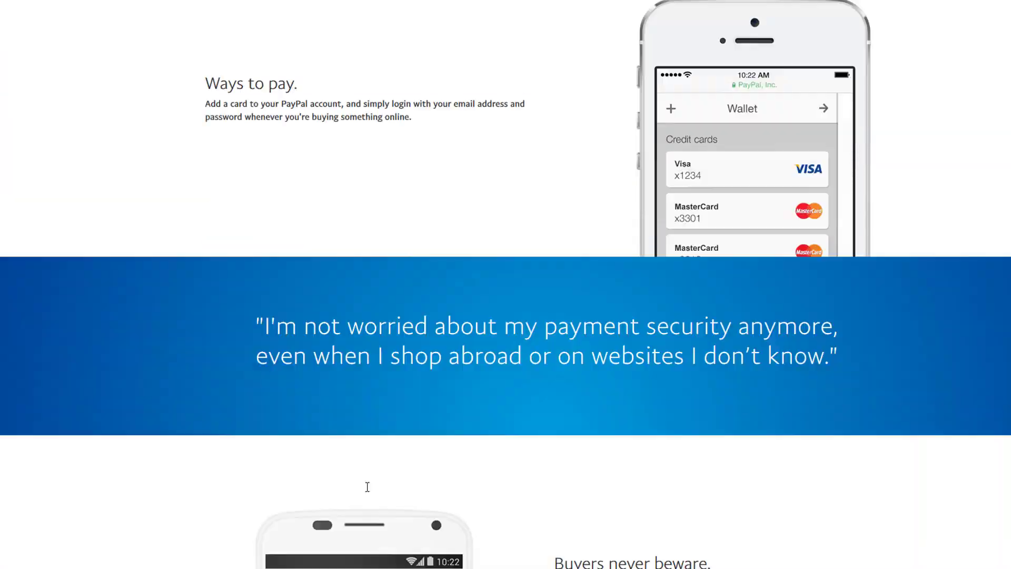
scroll(365, 485, down, 6)
scroll(365, 486, down, 8)
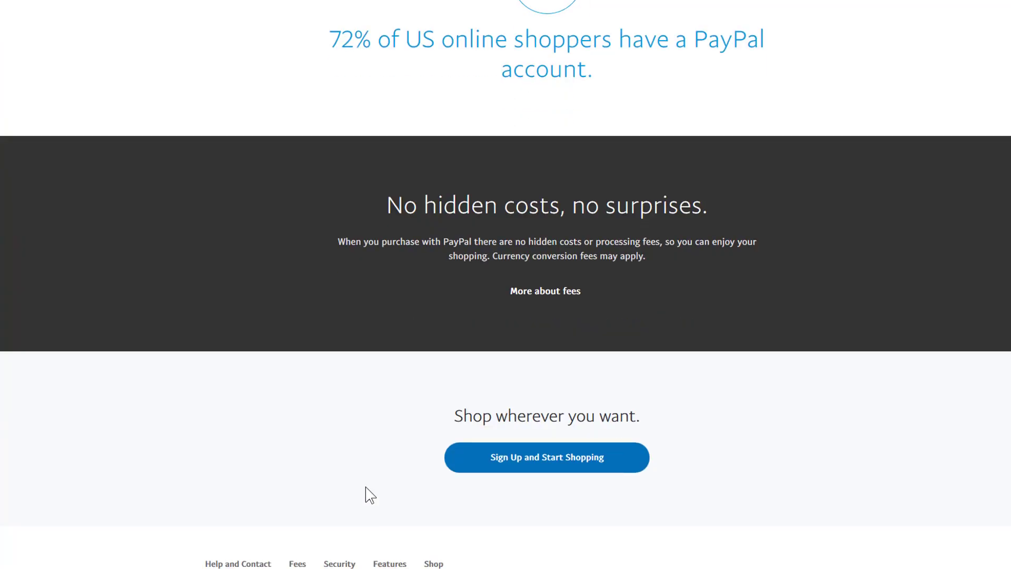
scroll(365, 486, down, 2)
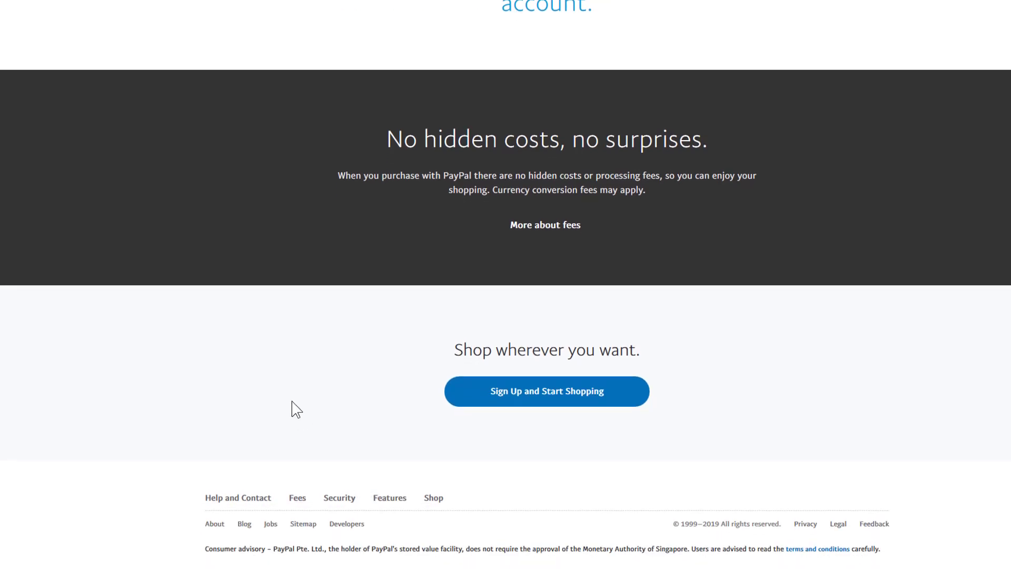
Open the account settings and review the Account, Security, Payments and Notifications sections in turn.
scroll(292, 400, up, 20)
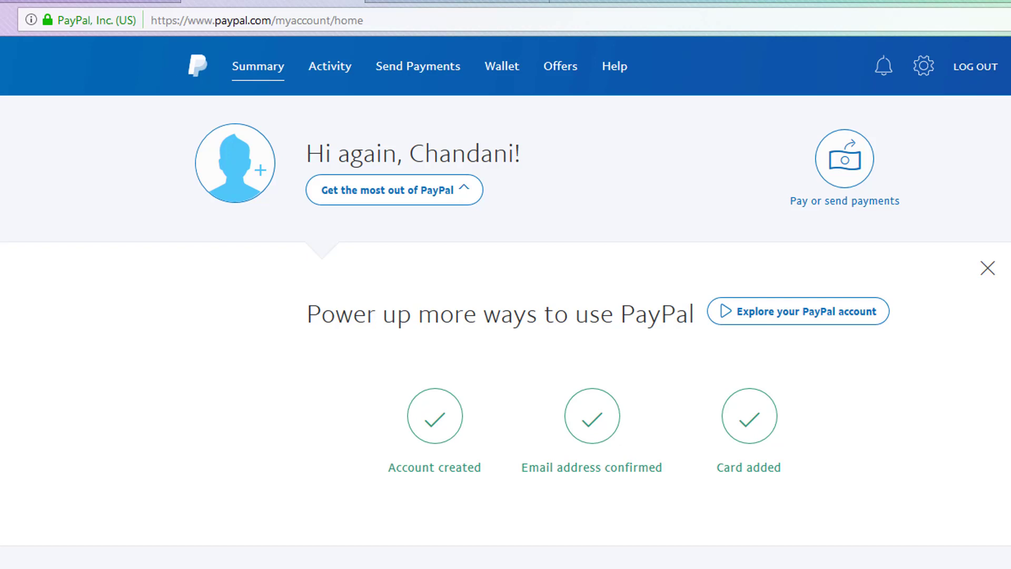
click(923, 67)
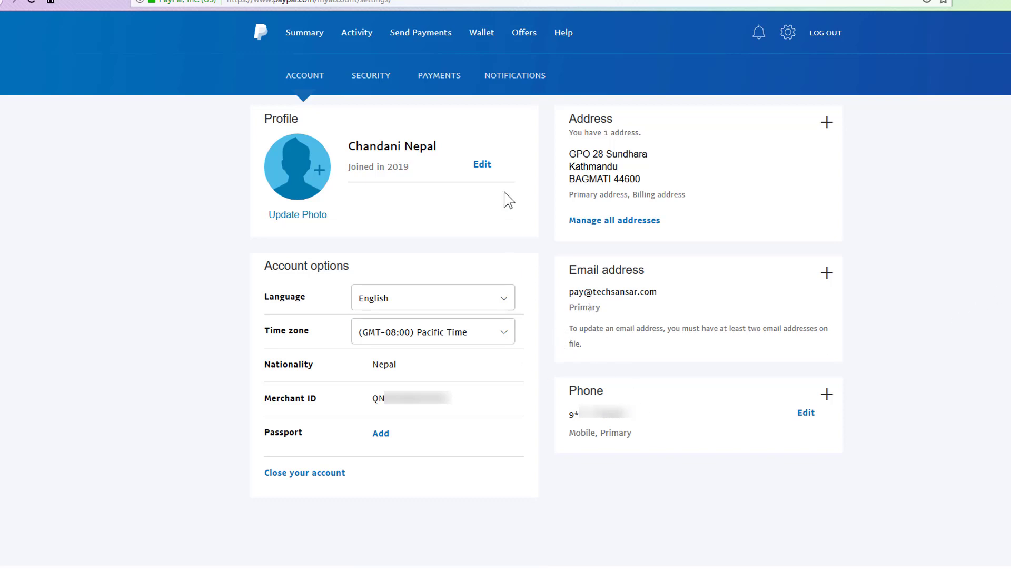
click(379, 85)
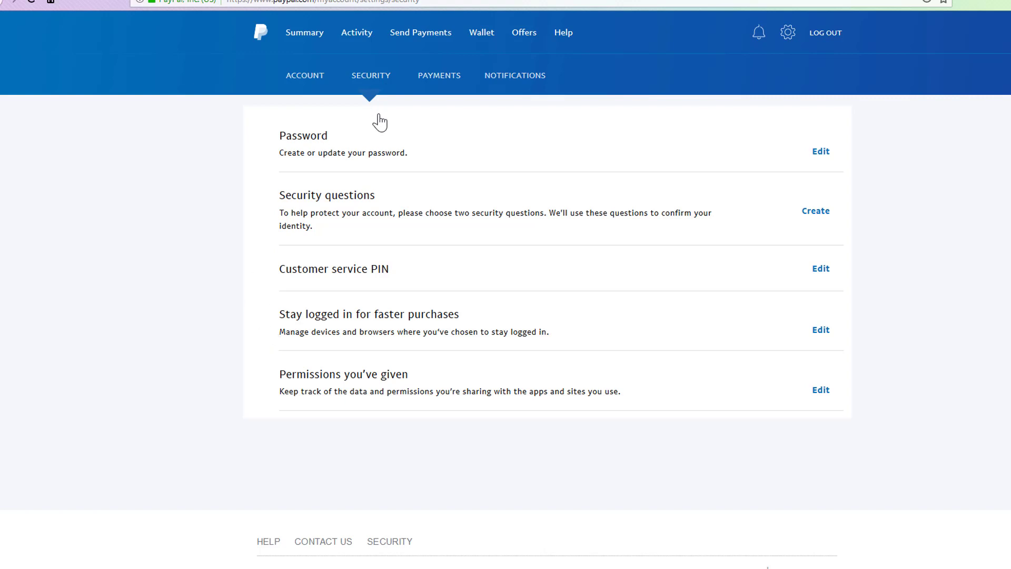
click(426, 85)
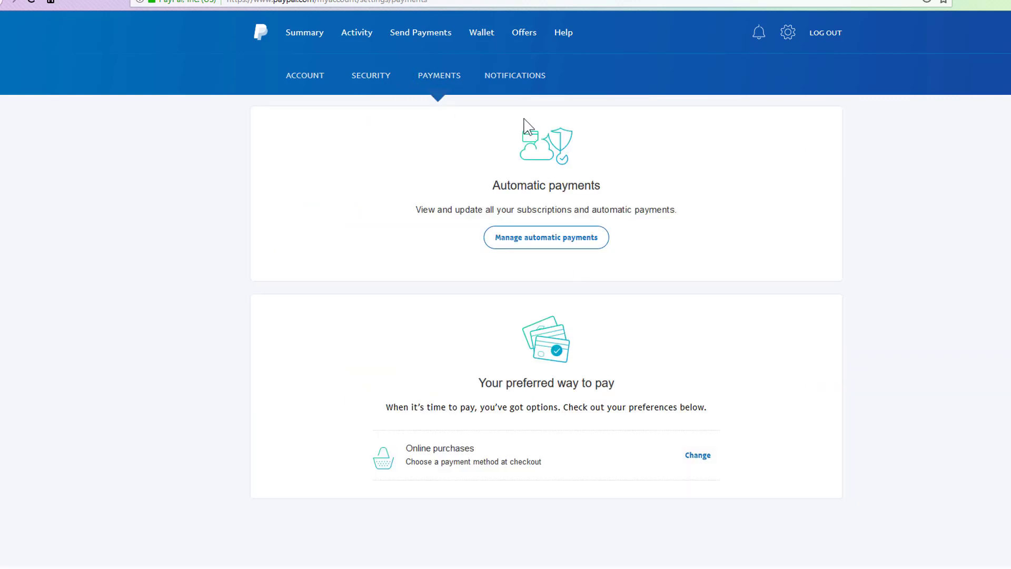
click(524, 78)
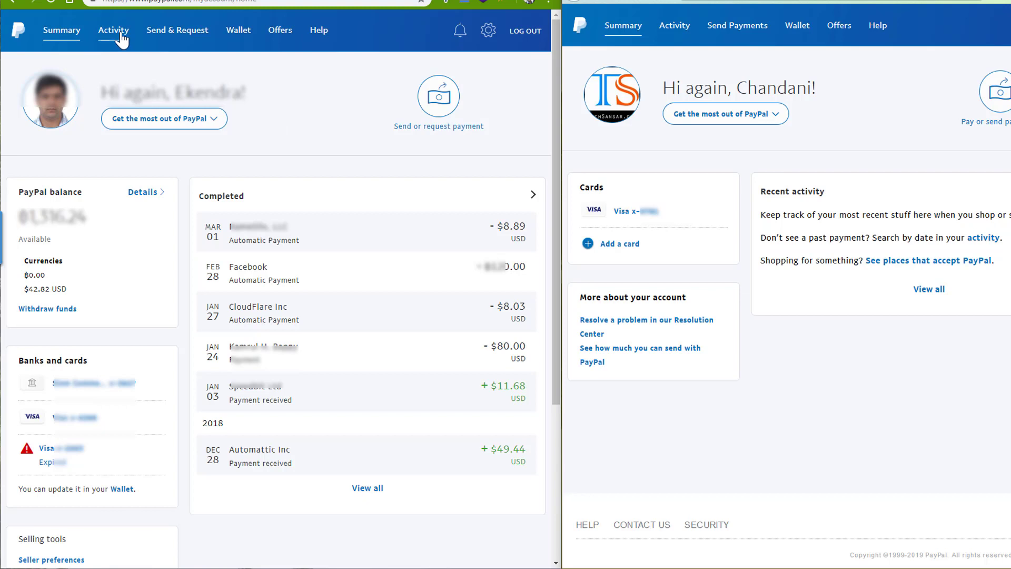
Compare the full-featured account's Send & Request page and its recipient field with the Nepal account's Send Payments page.
click(184, 38)
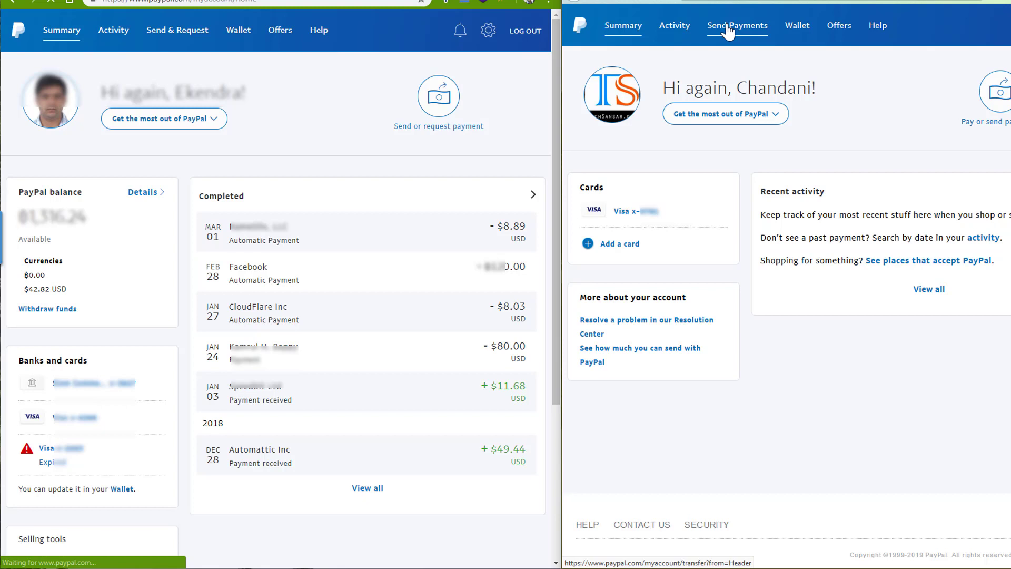
click(728, 32)
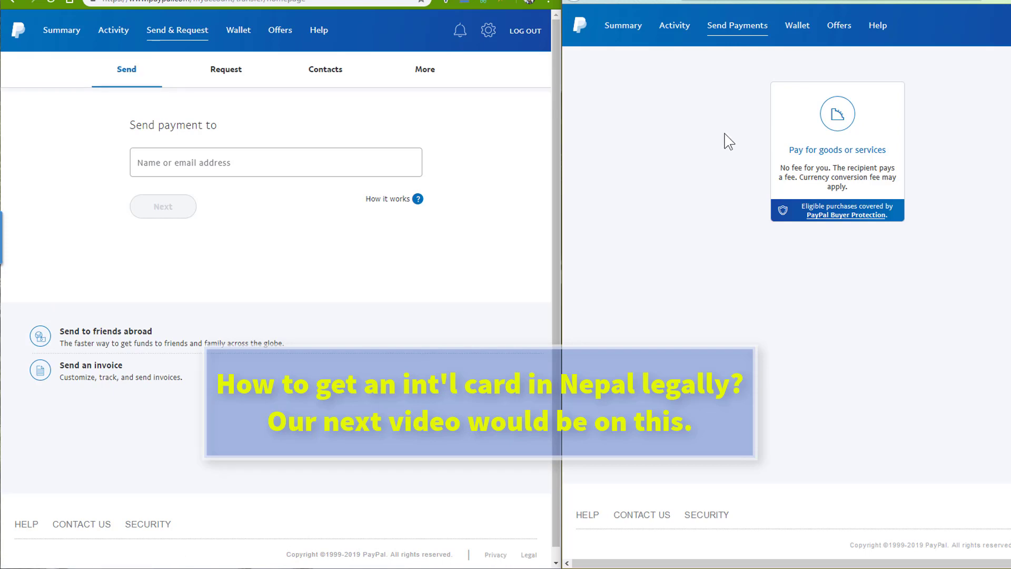
click(198, 153)
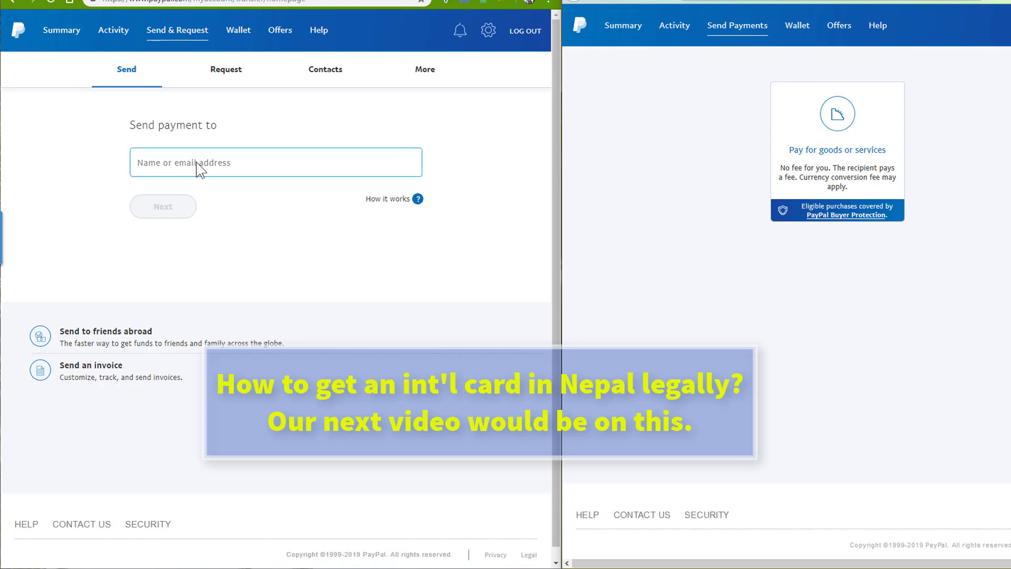
click(183, 313)
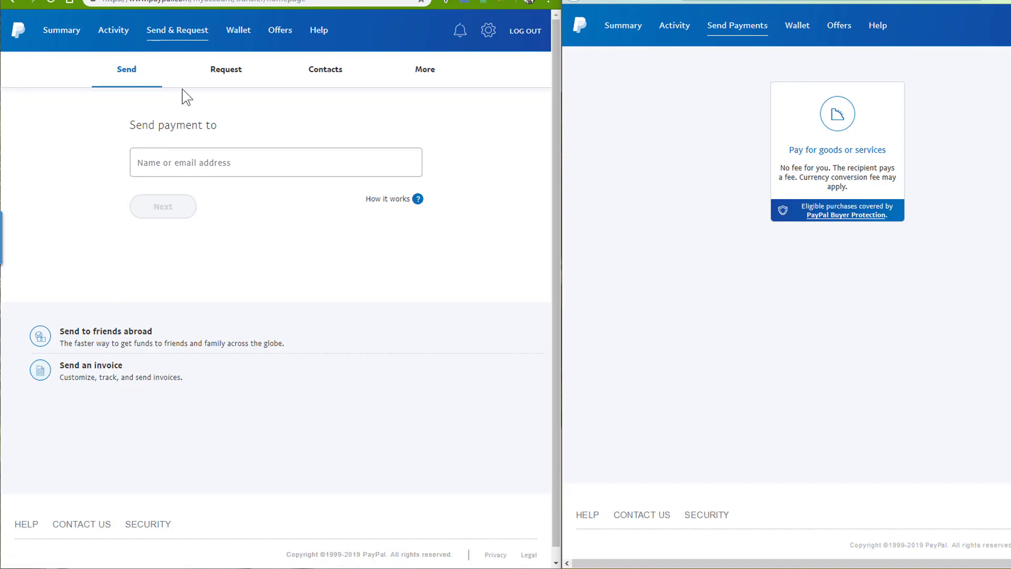
Review the full-featured account's Request, Contacts and More pages, including the link options for managing the PayPal.Me profile.
click(225, 78)
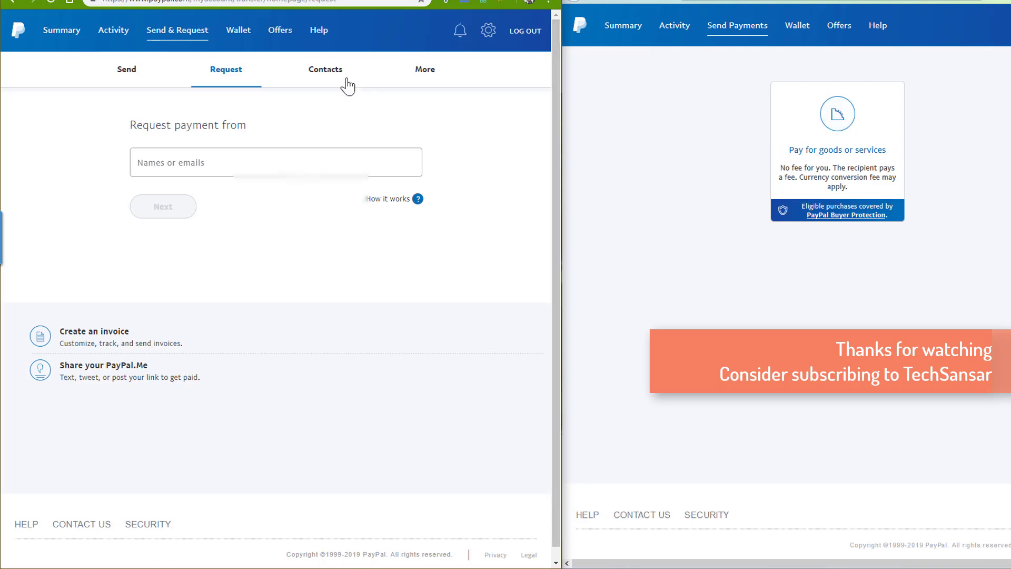
click(317, 77)
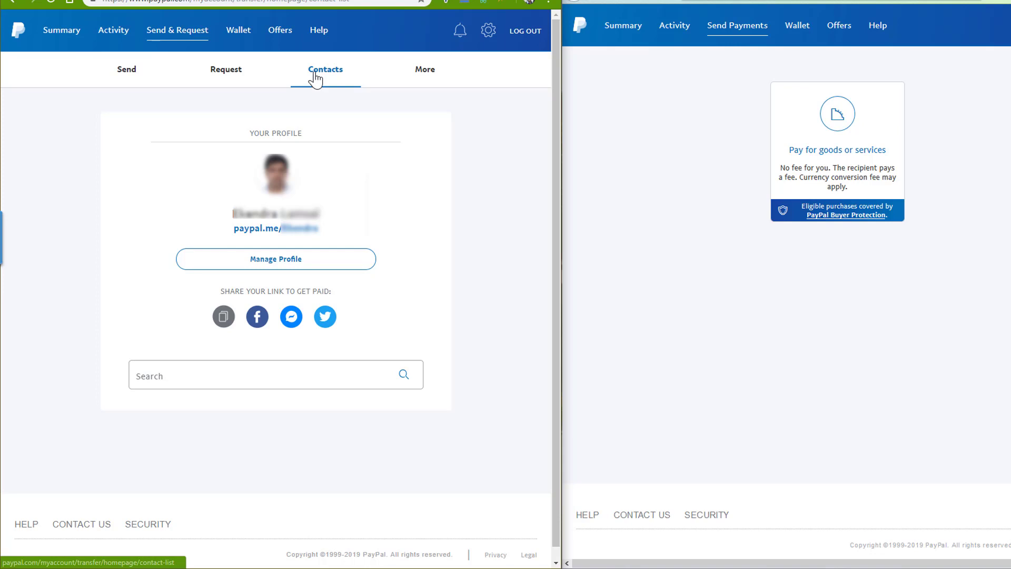
click(428, 79)
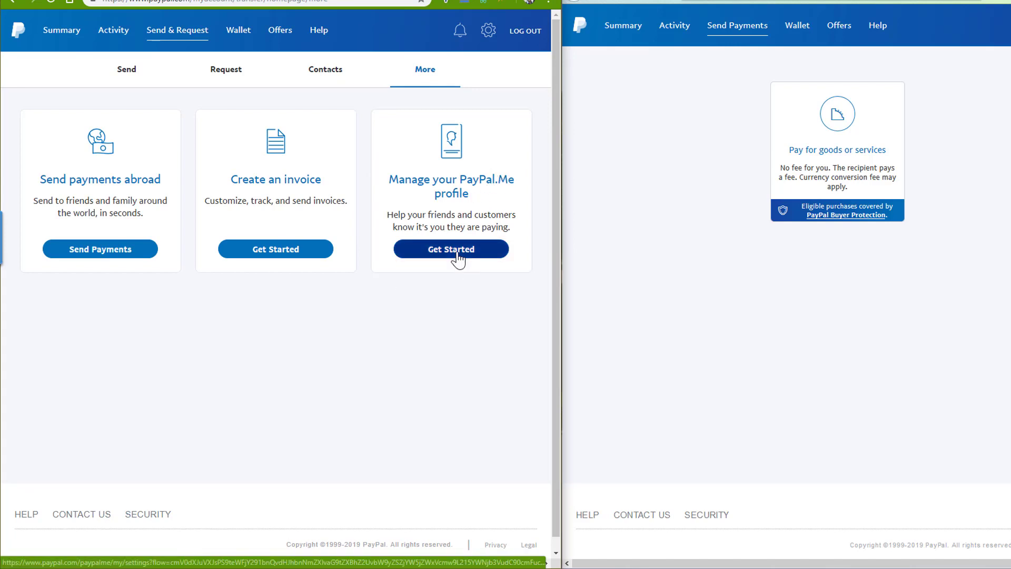
right_click(457, 258)
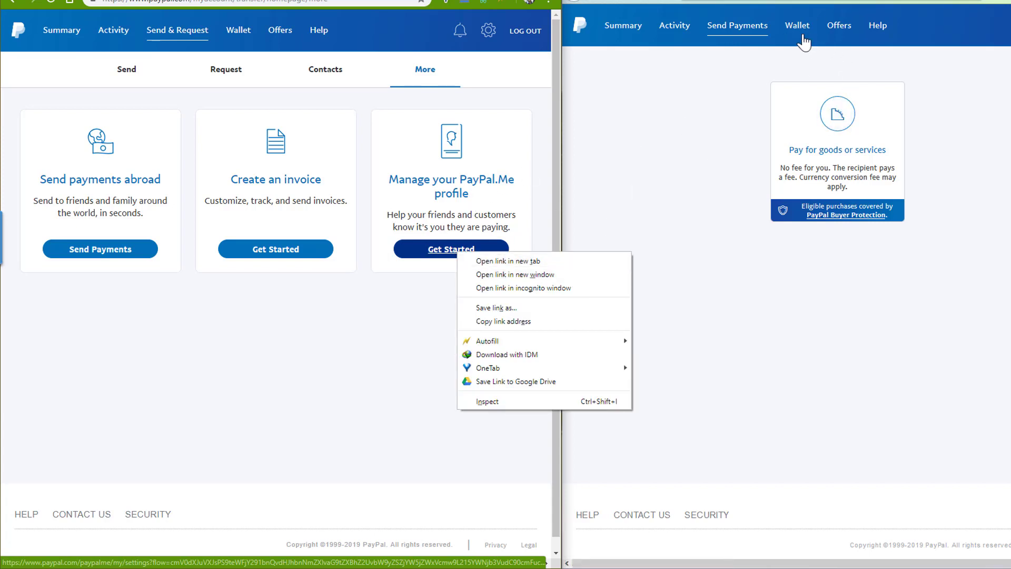
click(867, 1)
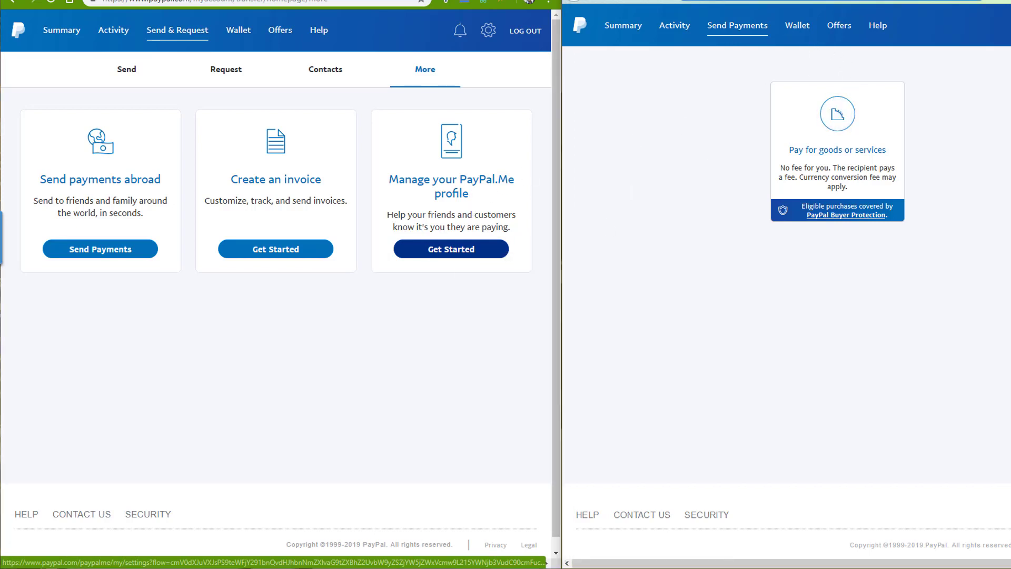